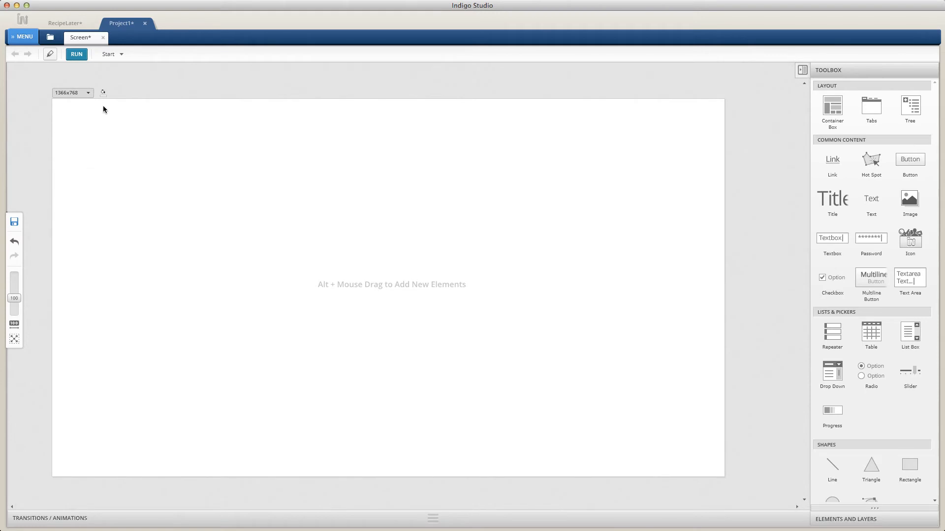
Set the screen's background colour to black and add an image element to it
left_click(103, 92)
left_click(106, 104)
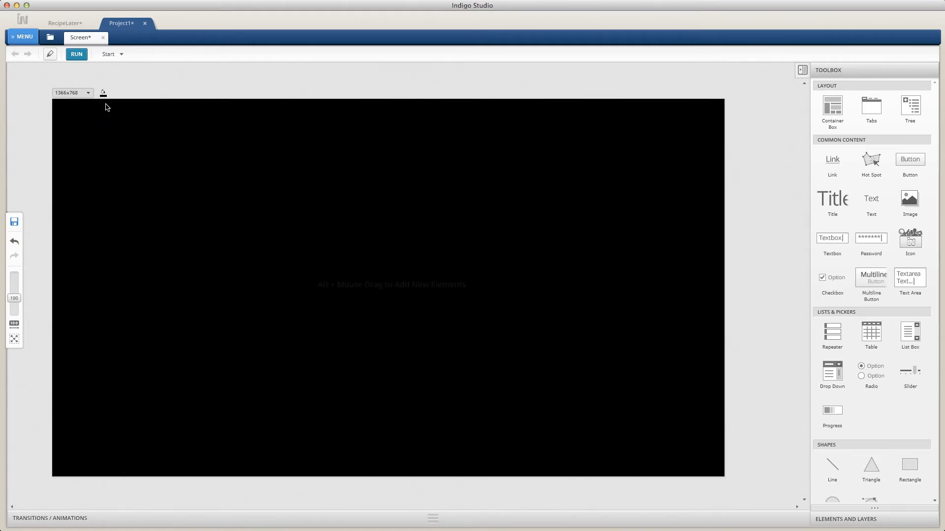
left_click(147, 192)
type("imag")
key("Return")
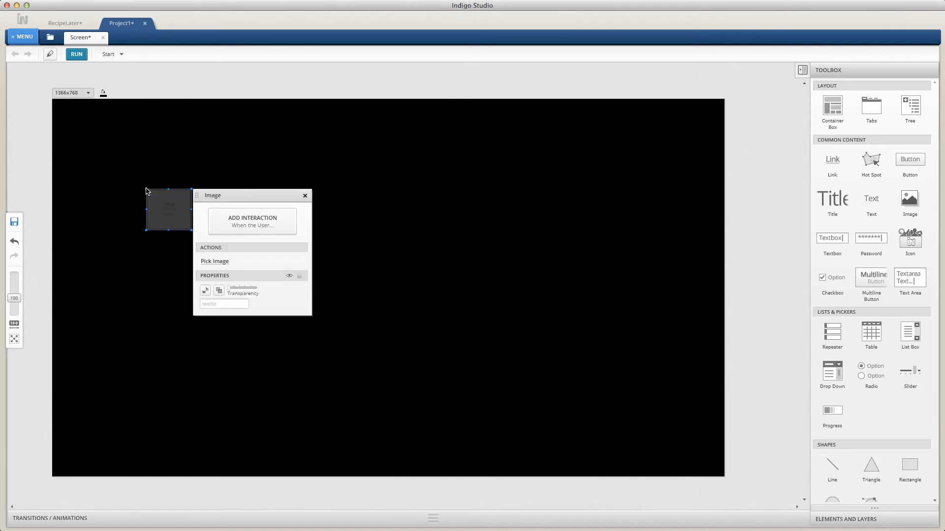
Load the windows8home picture into the image element and align it to cover the whole screen
left_click(213, 262)
double_click(370, 162)
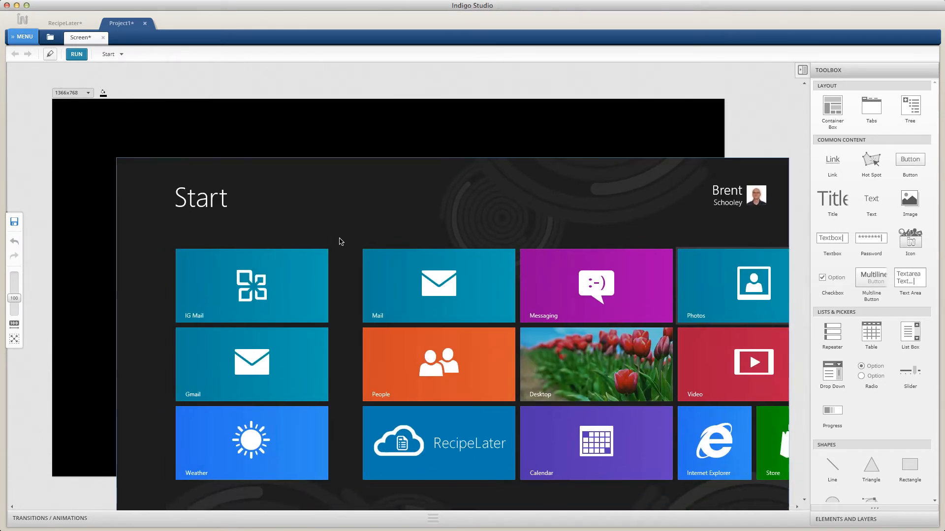
left_click_drag(341, 242, 275, 180)
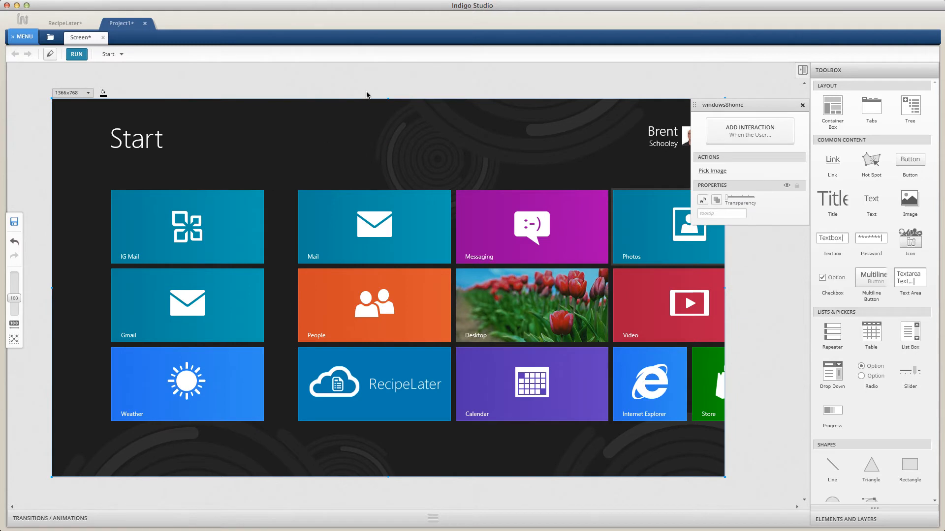
left_click(367, 95)
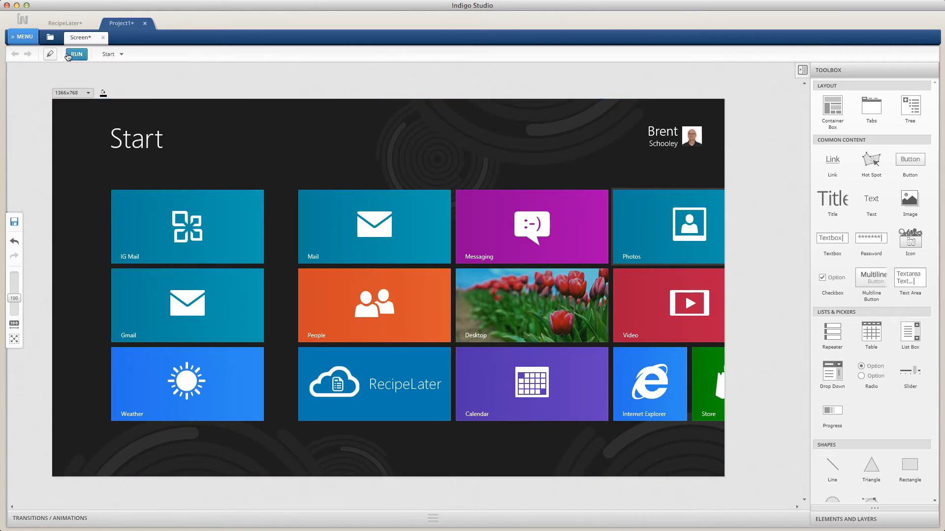
Run the prototype to preview the Start screen and close the preview
left_click(70, 55)
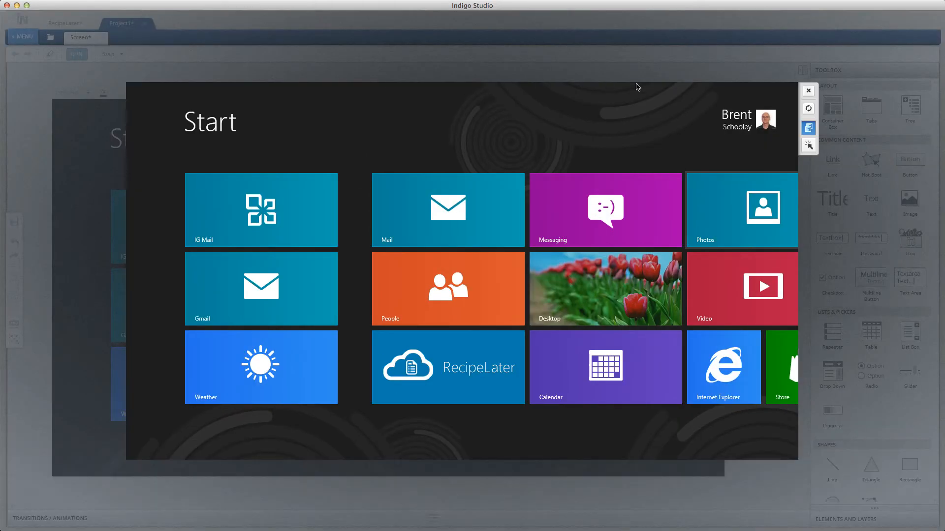
left_click(808, 92)
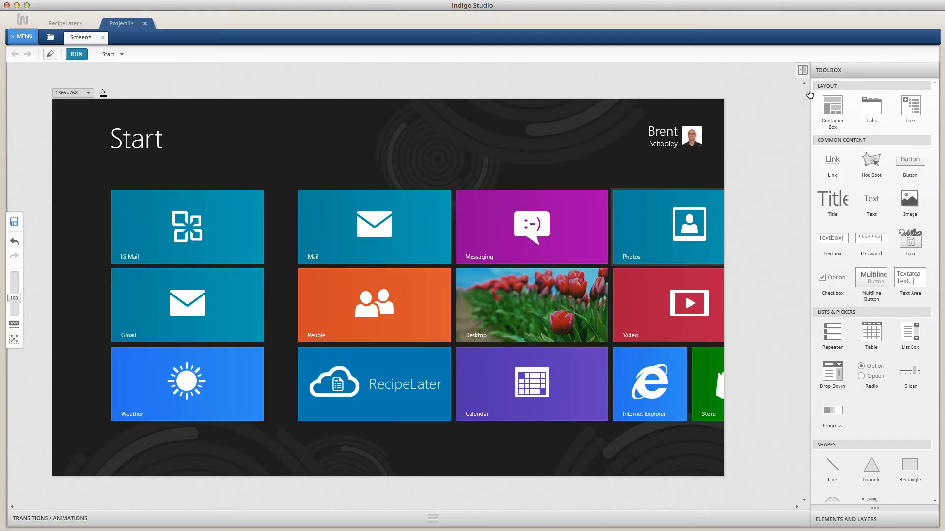
Add an opening animation and extend the windows8home image's ADD segment to about 0.75 s
left_click(435, 516)
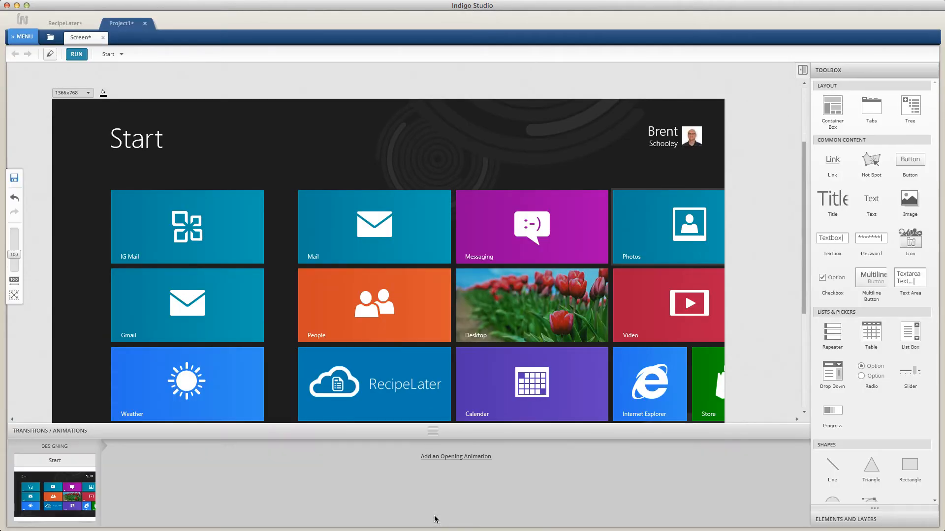
left_click(447, 462)
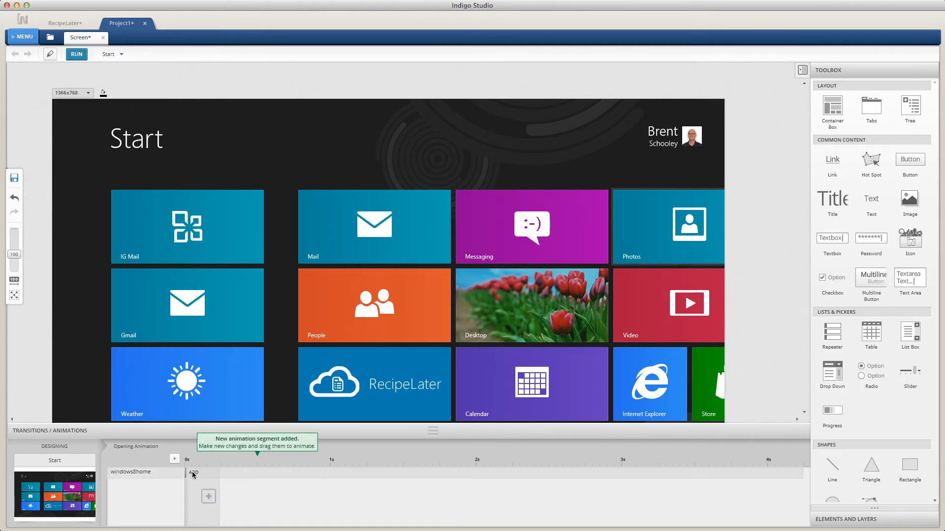
left_click_drag(193, 475, 293, 480)
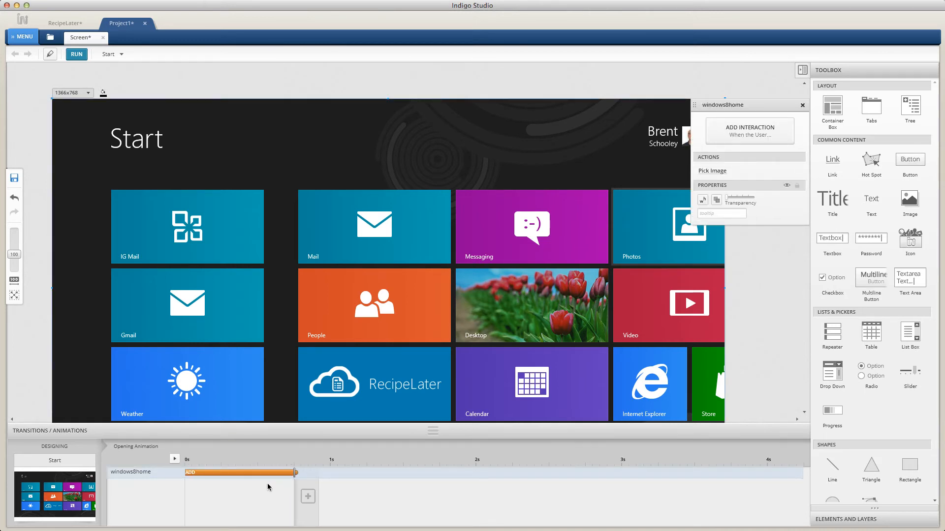
Play the opening animation on the timeline and replay it in the running prototype, ending with nothing selected on the design canvas
left_click(175, 460)
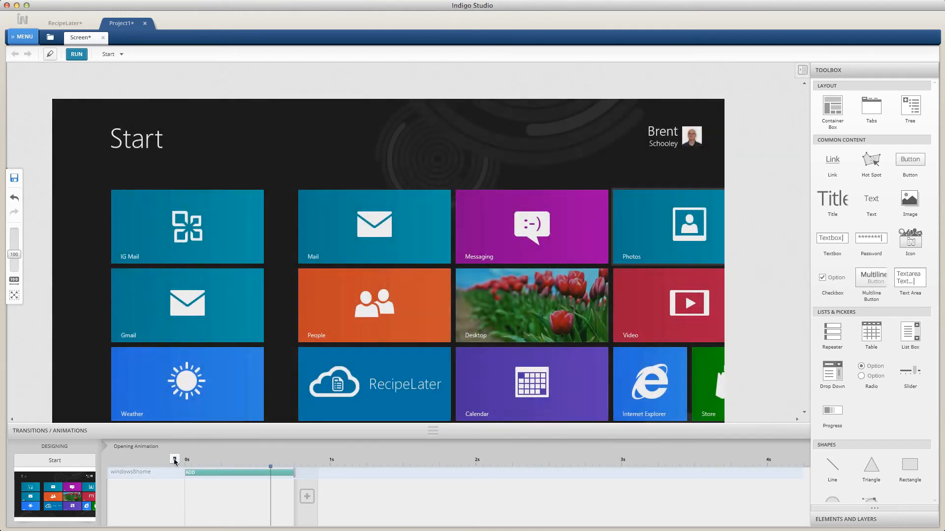
left_click(72, 55)
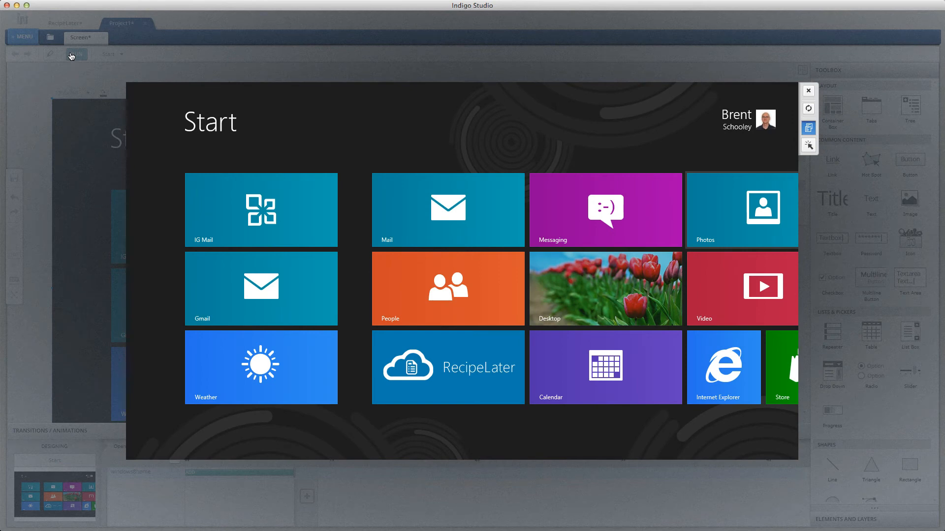
left_click(808, 110)
left_click(808, 92)
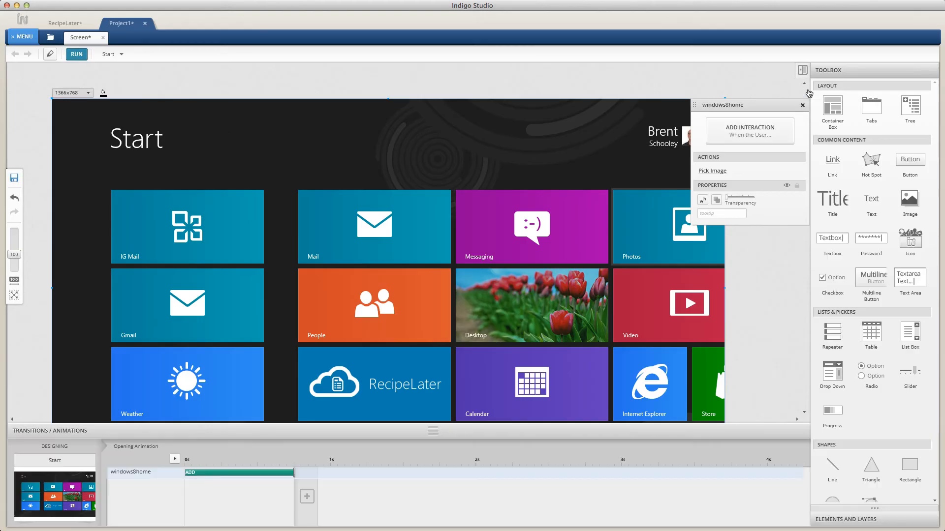
left_click(727, 85)
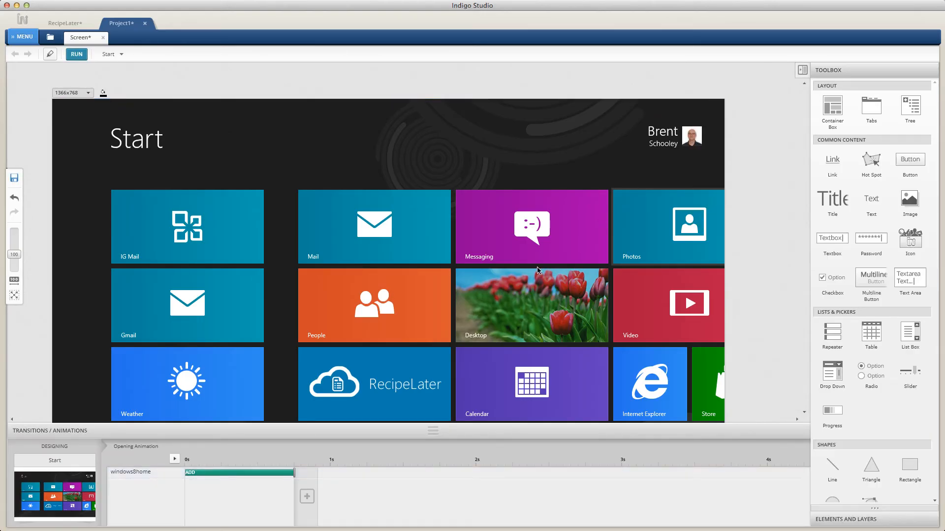
Add a hot spot and resize it to cover the RecipeLater tile
double_click(302, 354)
type("hot")
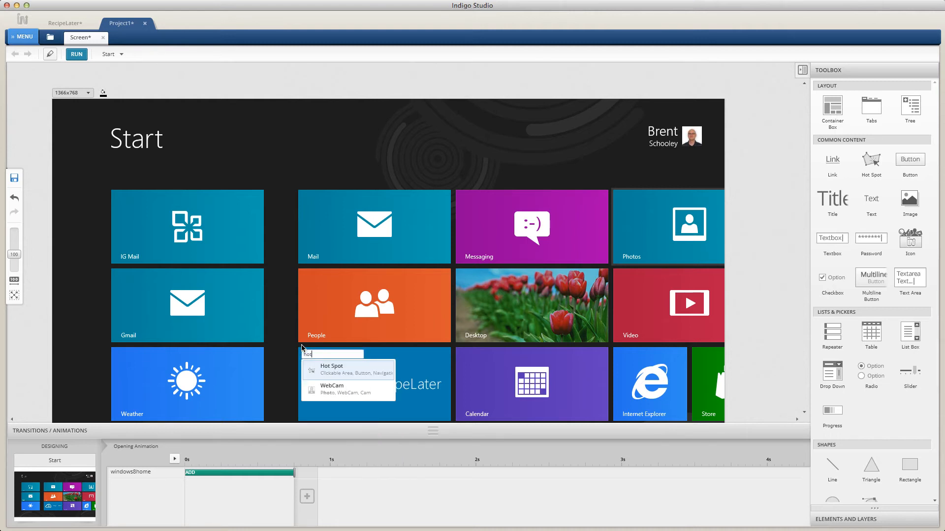
key("Return")
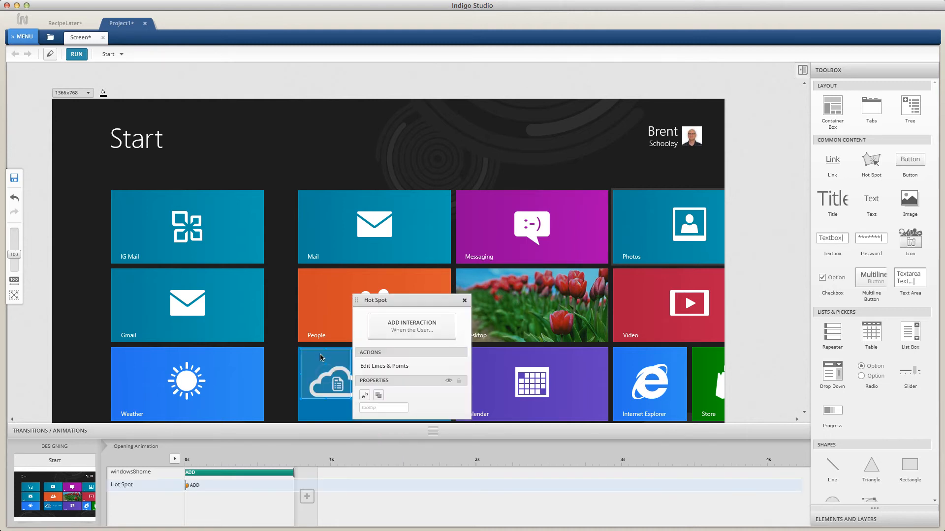
left_click_drag(320, 356, 315, 354)
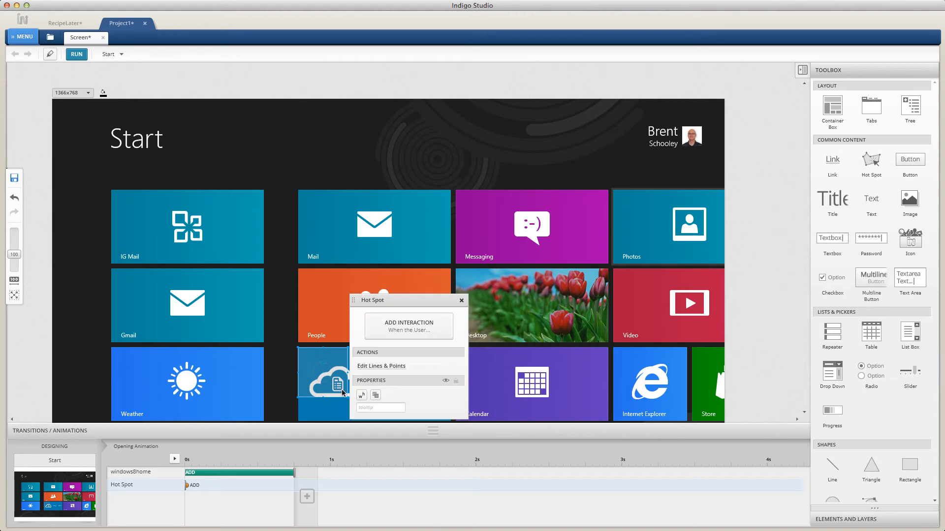
left_click_drag(348, 397, 451, 421)
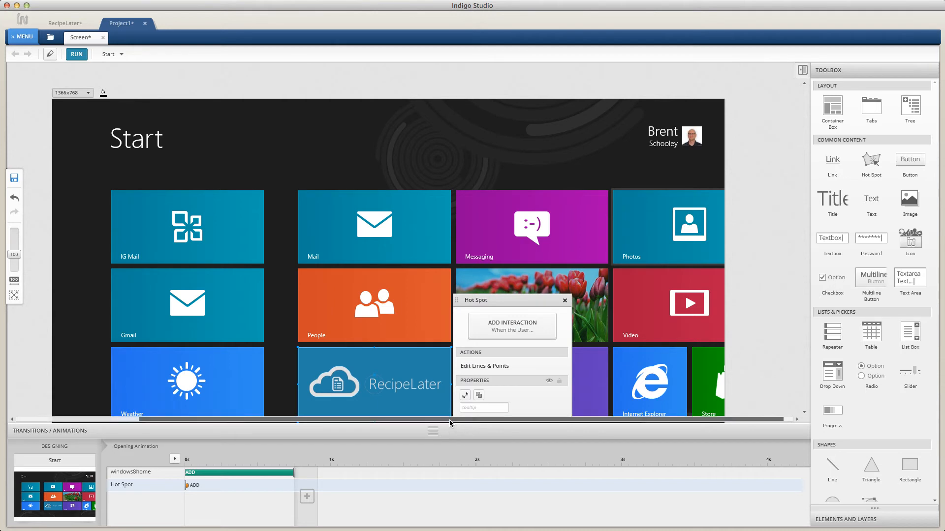
Add a Taps/Clicks interaction to the hot spot that navigates to a new screen named Splash Screen
left_click(497, 326)
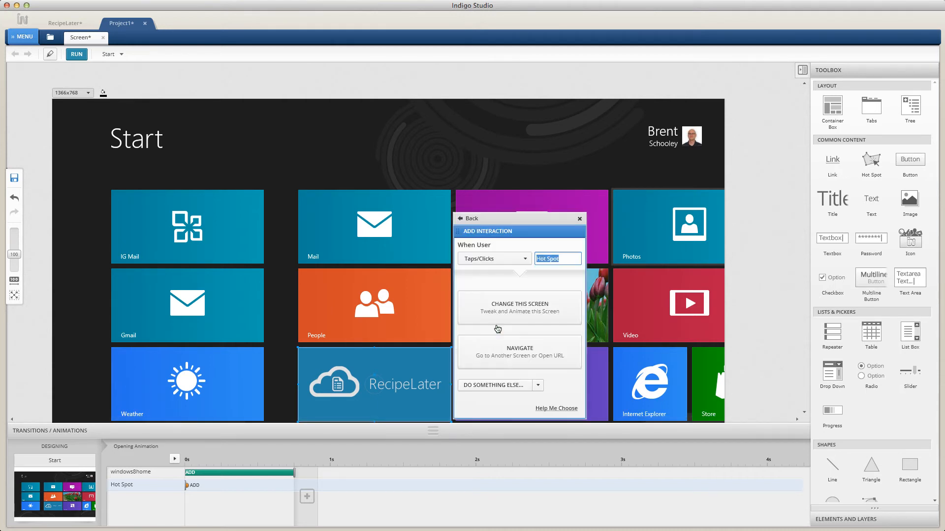
left_click(507, 358)
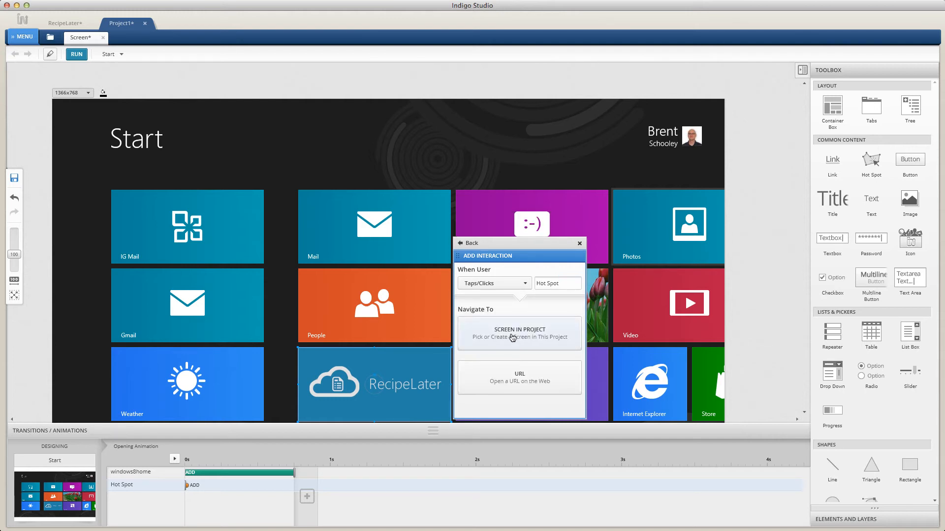
left_click(512, 338)
left_click(388, 415)
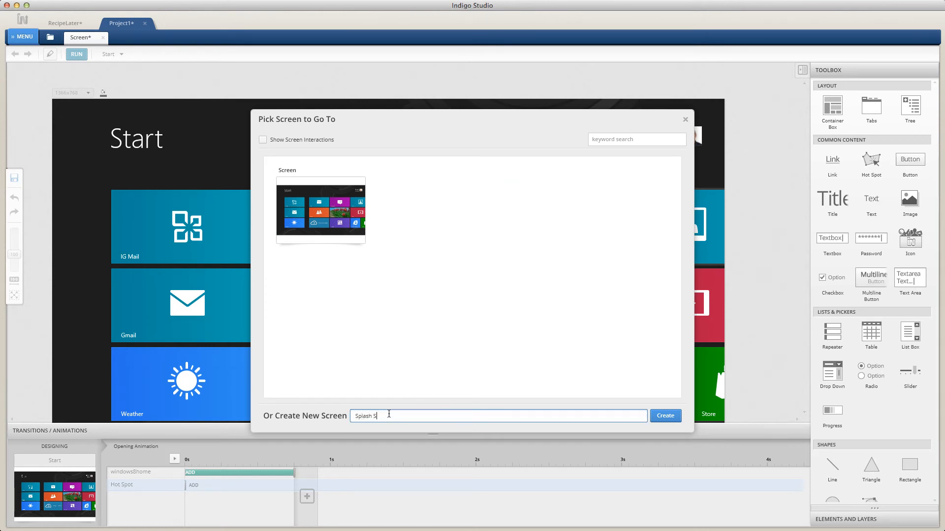
left_click(676, 420)
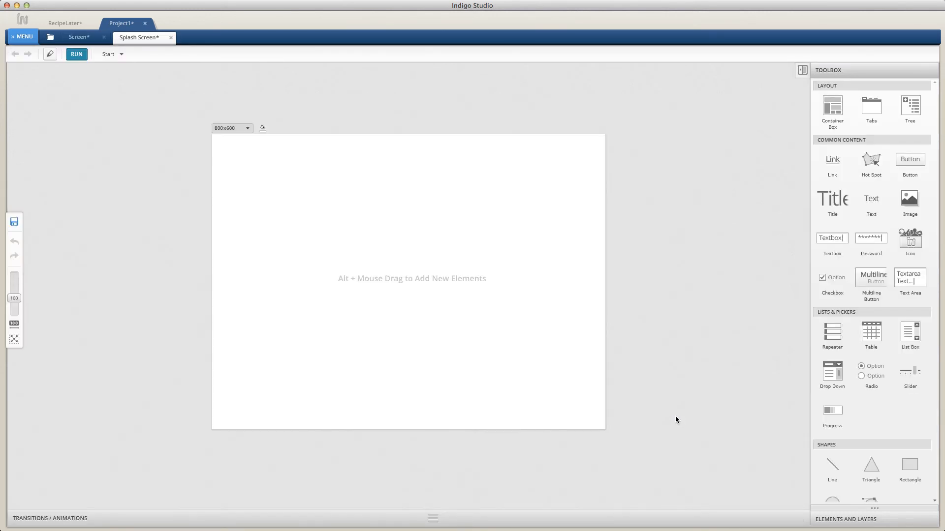
Set the splash screen to a custom size of 1366 by 768
left_click(247, 130)
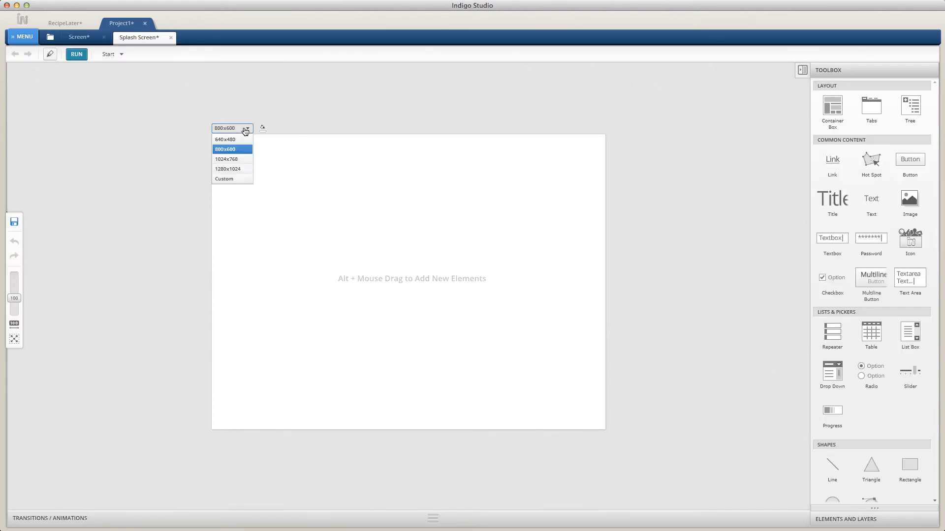
left_click(231, 179)
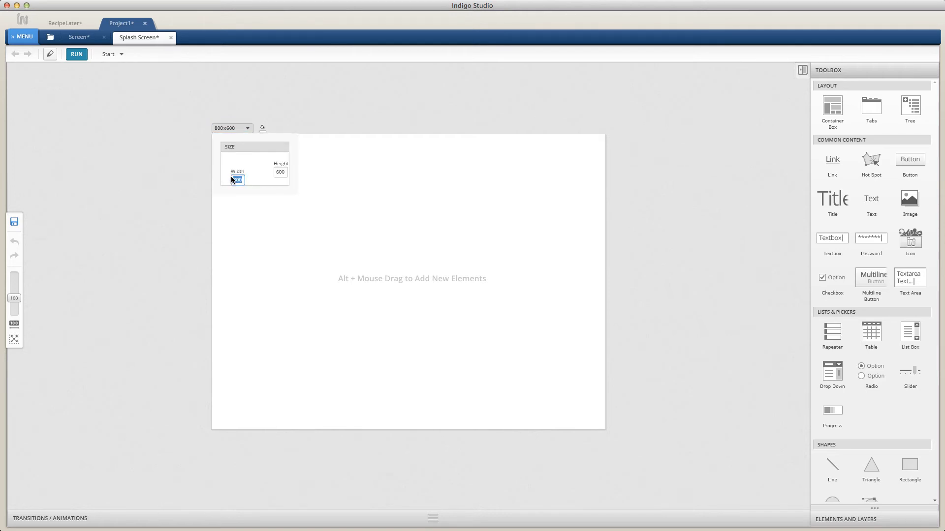
type("1366")
key("Tab")
type("768")
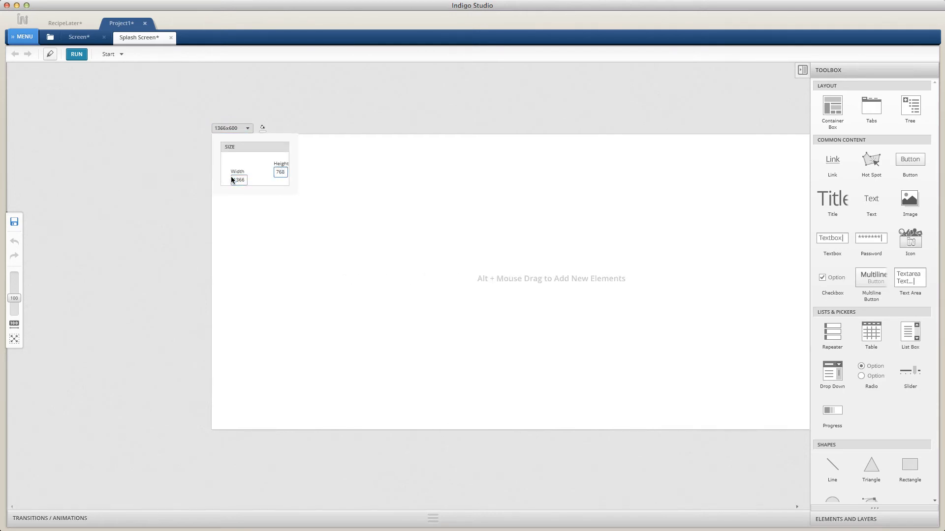
key("Return")
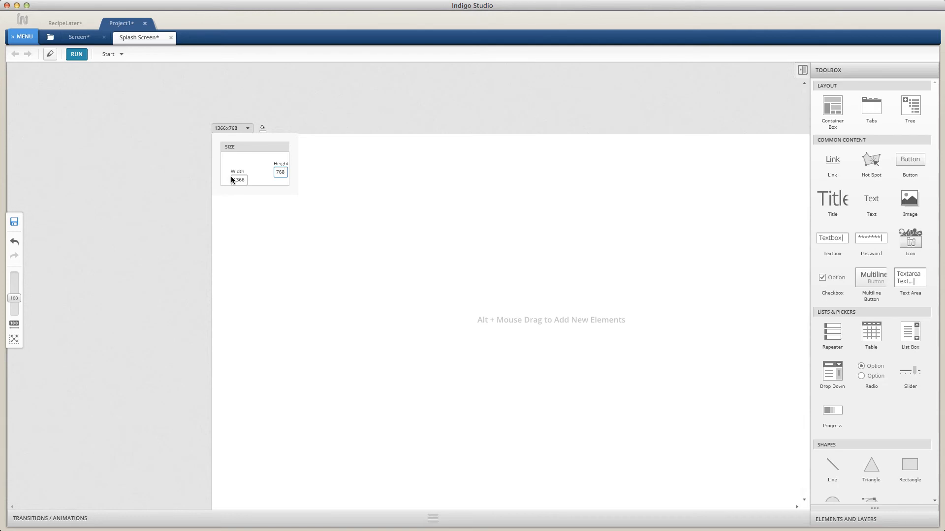
left_click_drag(172, 203, 28, 190)
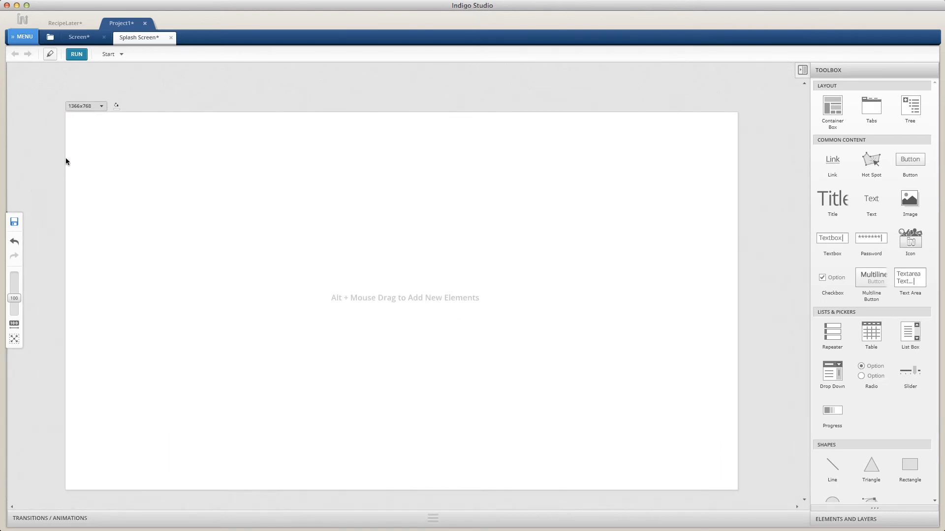
Set the splash screen's background colour to the blue 417BAD
left_click(116, 106)
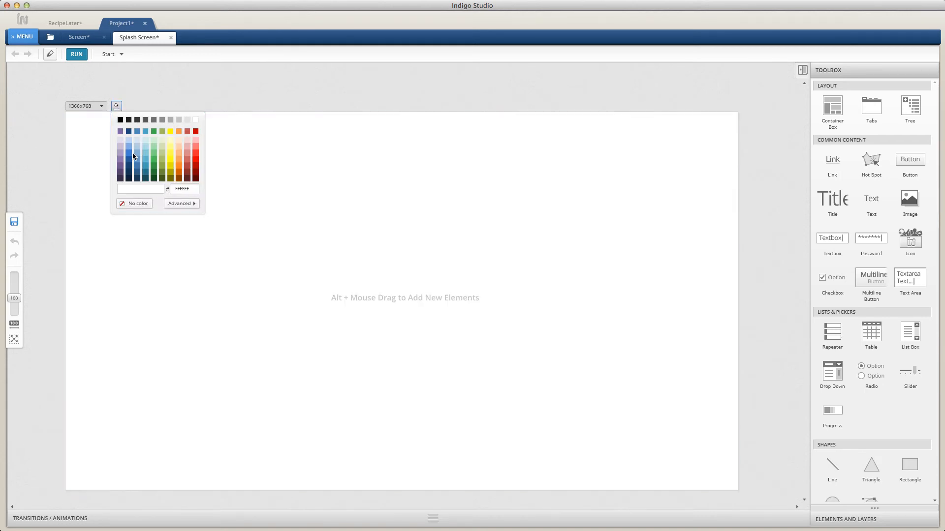
left_click(138, 166)
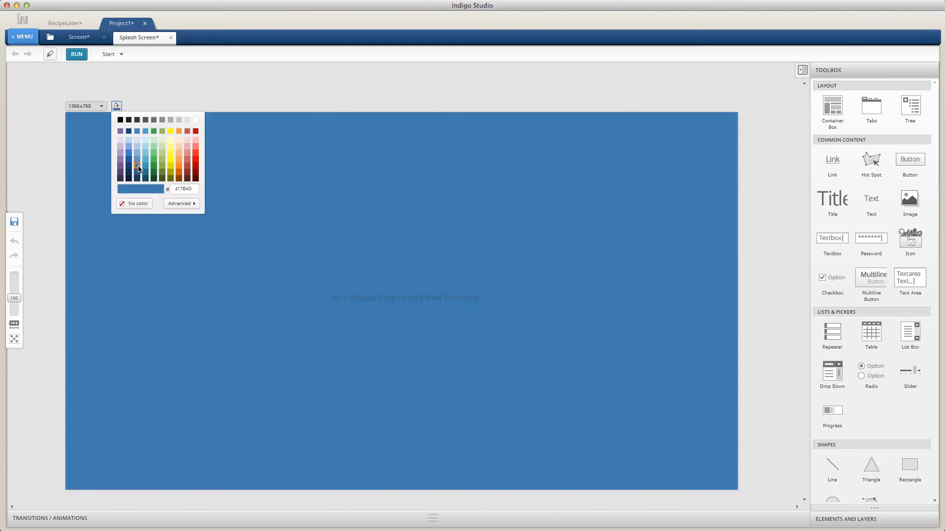
left_click(138, 167)
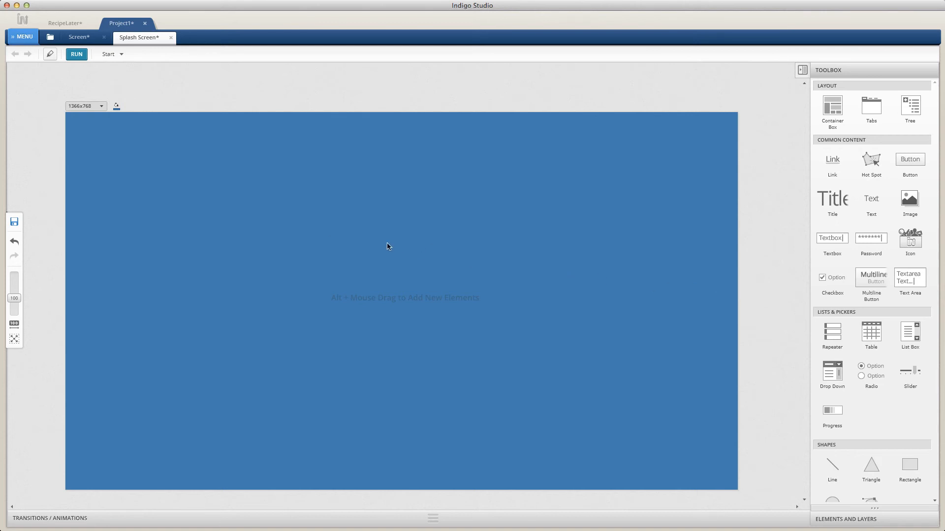
Add a title near the centre of the splash screen with white text reading RecipeLater
left_click(347, 284)
type("tit")
key("Return")
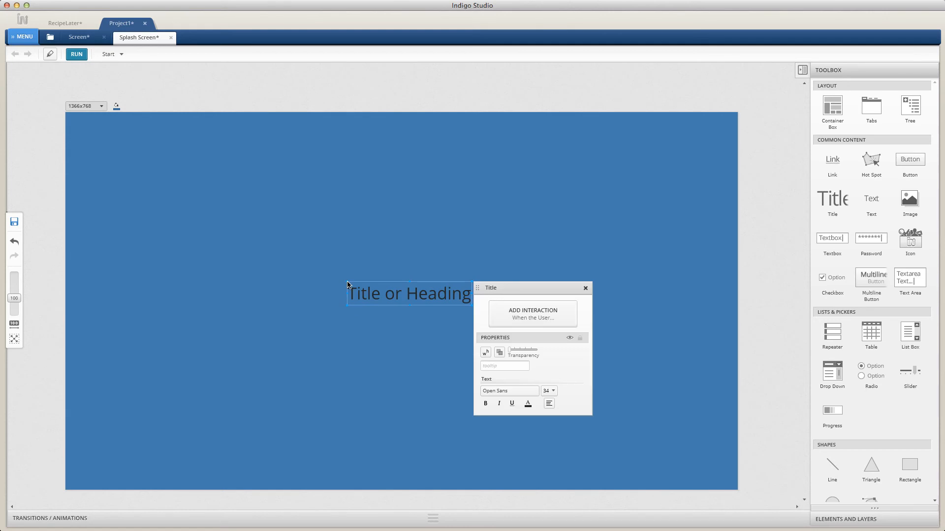
left_click(527, 403)
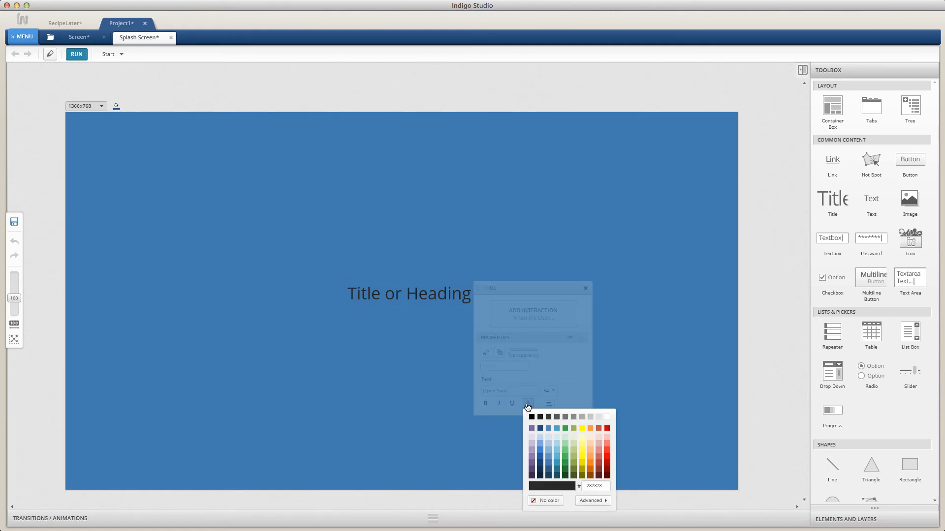
left_click(607, 418)
double_click(423, 300)
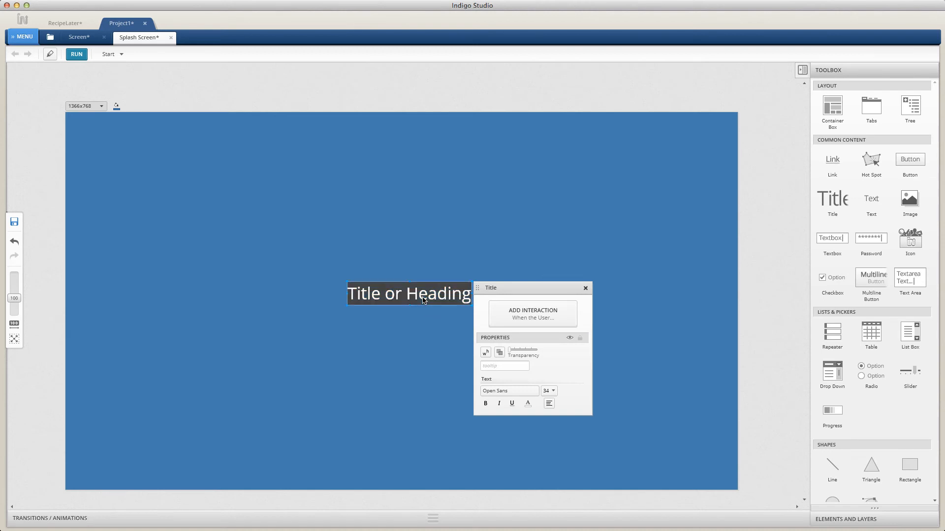
type("Recipe")
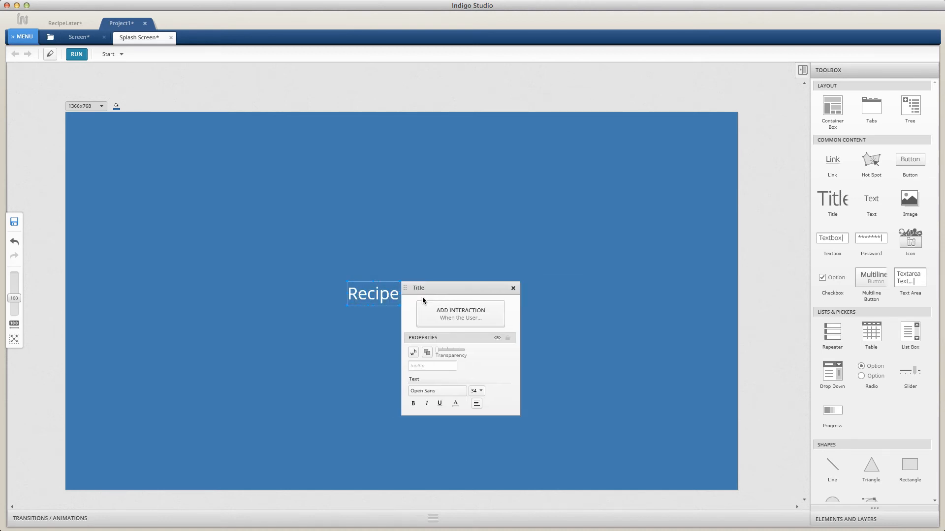
type("Later")
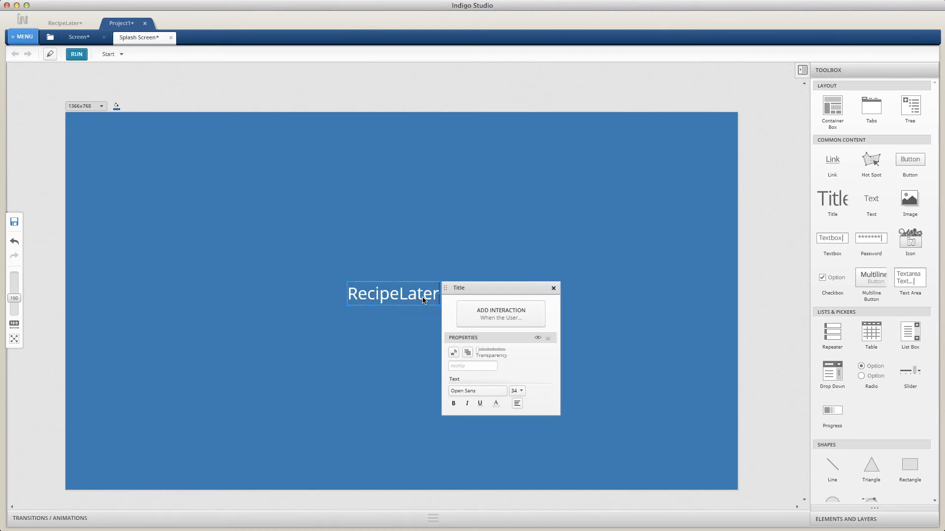
Set the RecipeLater title's font size to 48 and move it slightly right and up on the splash screen
left_click(517, 391)
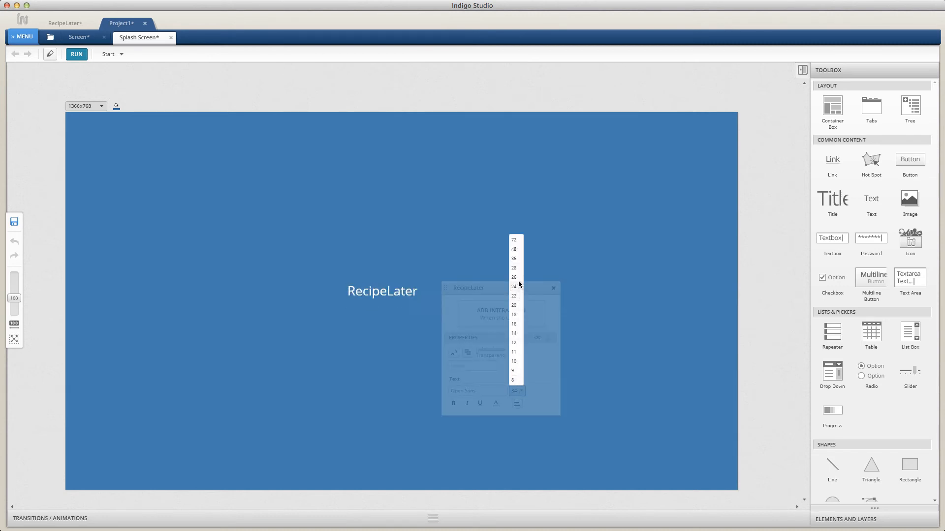
left_click(518, 249)
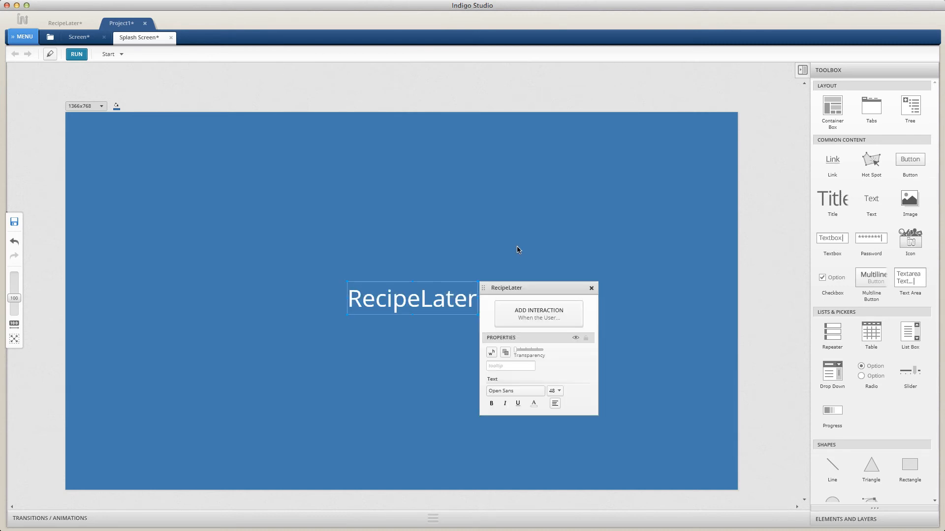
left_click_drag(426, 302, 463, 291)
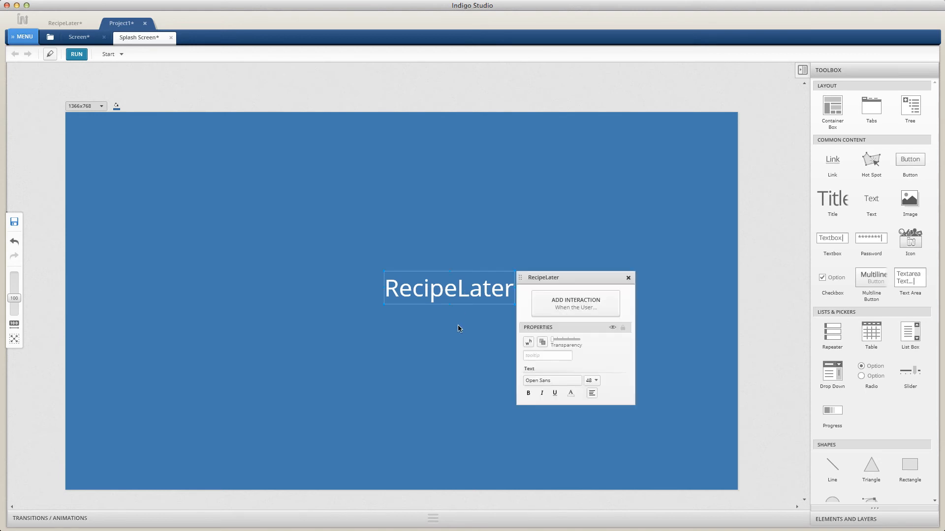
left_click(458, 329)
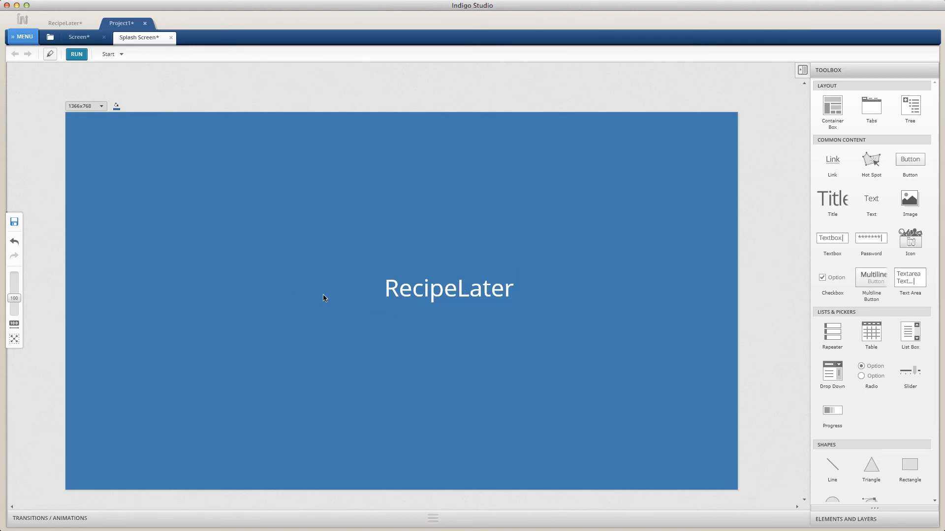
Add an icon left of the RecipeLater title, colour it white and choose the cloud symbol for it
double_click(289, 293)
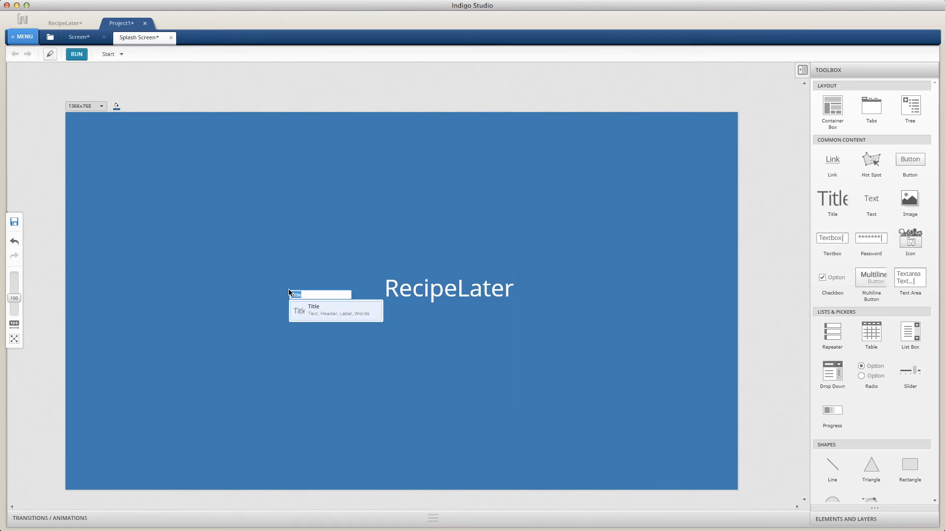
type("icon")
key("Return")
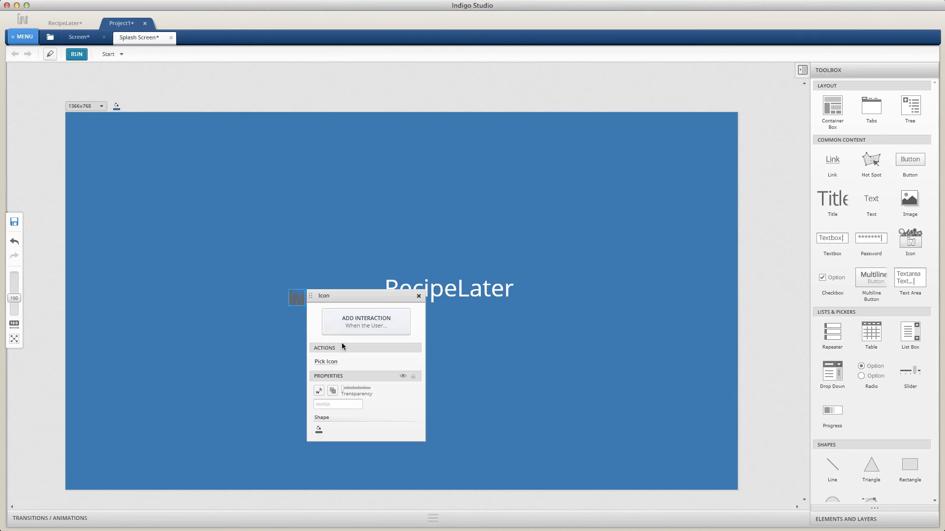
left_click(319, 430)
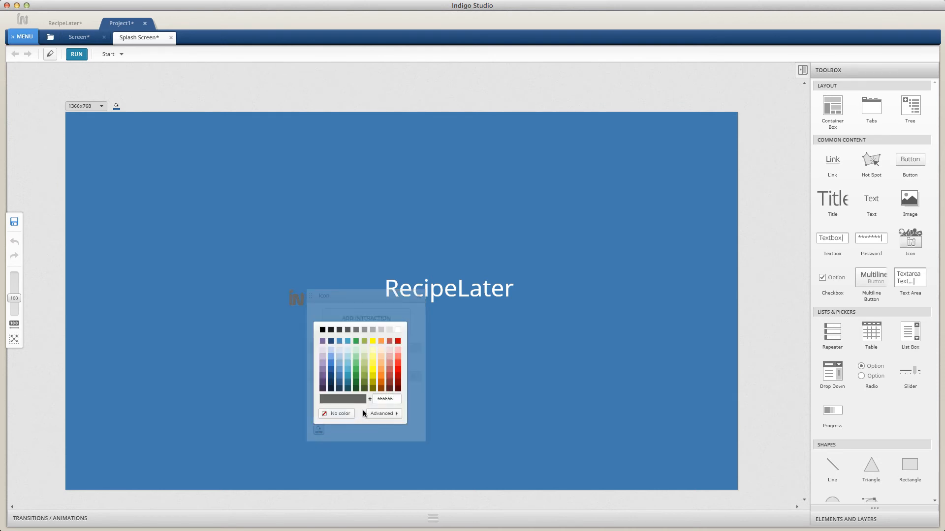
left_click(397, 331)
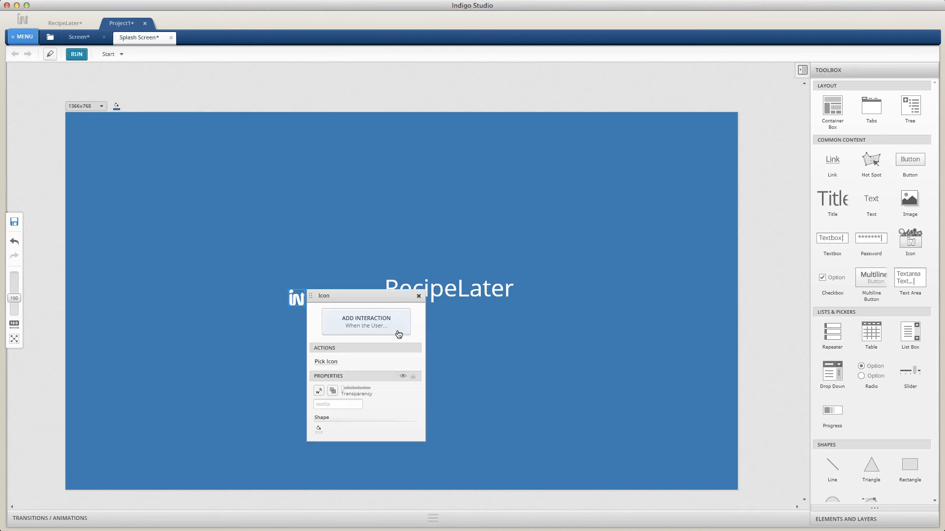
left_click(331, 363)
type("cloud")
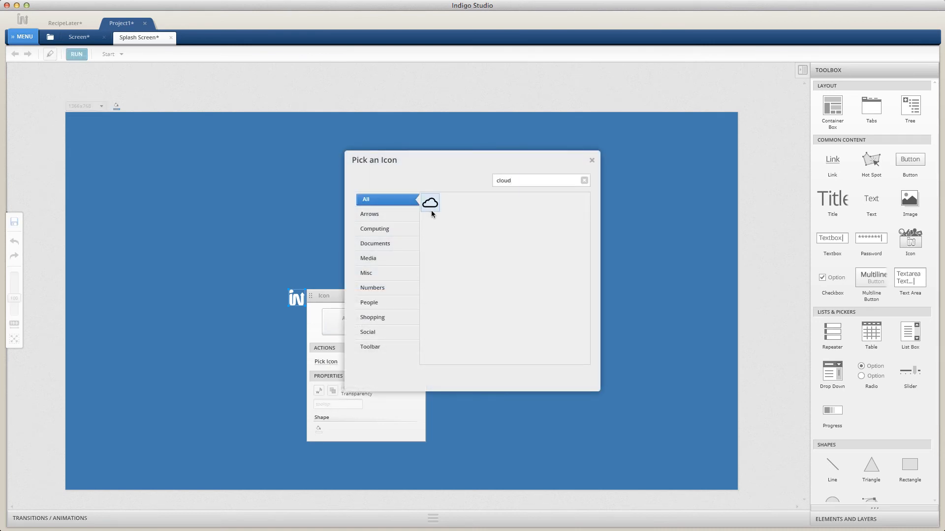
left_click(432, 208)
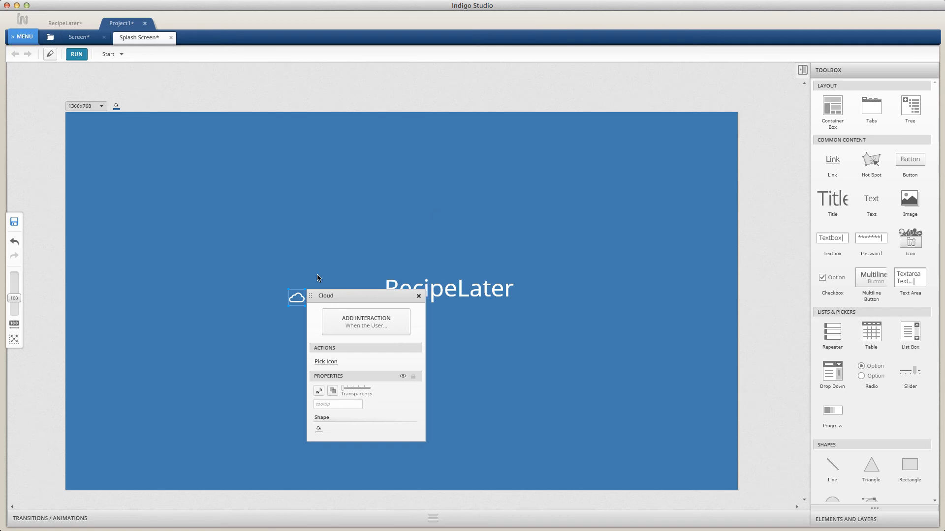
Enlarge the cloud icon and place it directly beside the RecipeLater title, vertically in line with the text
left_click_drag(297, 298, 358, 329)
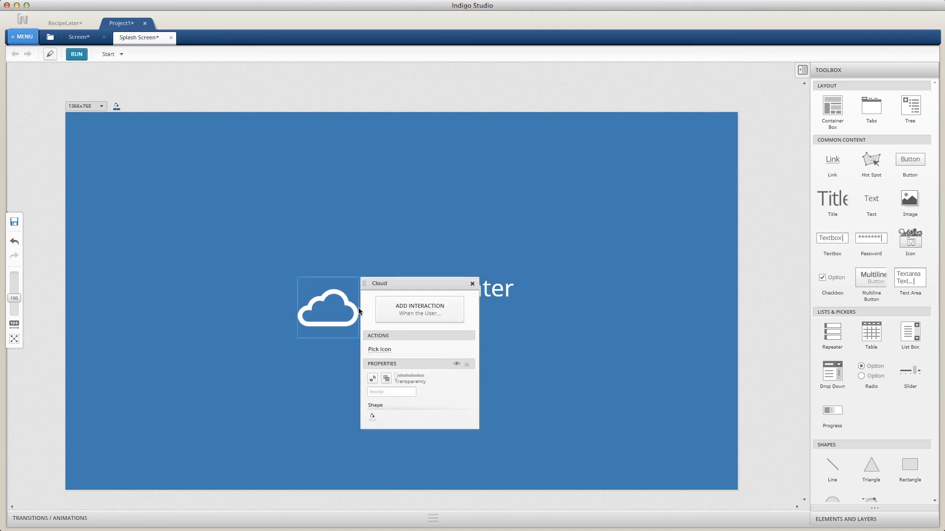
left_click(358, 257)
mouse_move(347, 312)
left_mouse_down()
mouse_move(355, 290)
mouse_move(374, 318)
mouse_move(362, 301)
left_mouse_up()
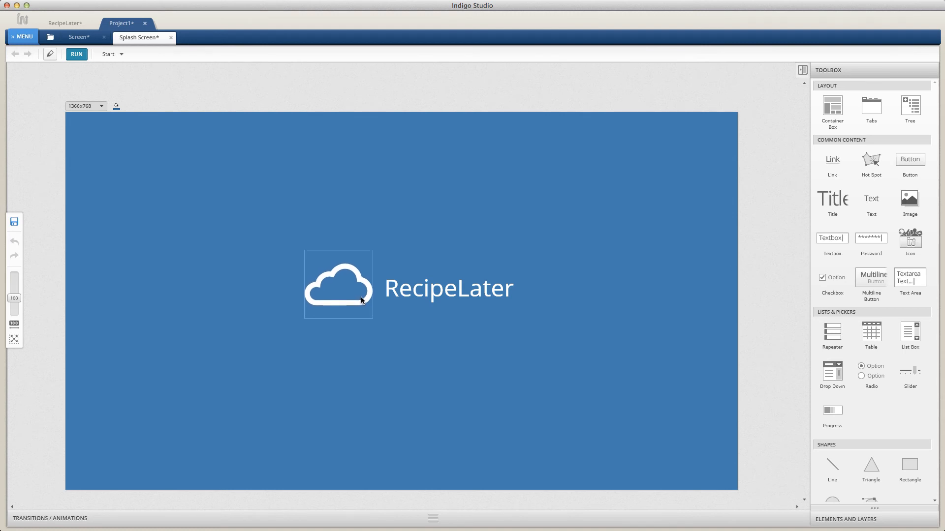
Add a second icon below the cloud and choose the text document symbol for it
left_click(357, 363)
type("icon")
key("Return")
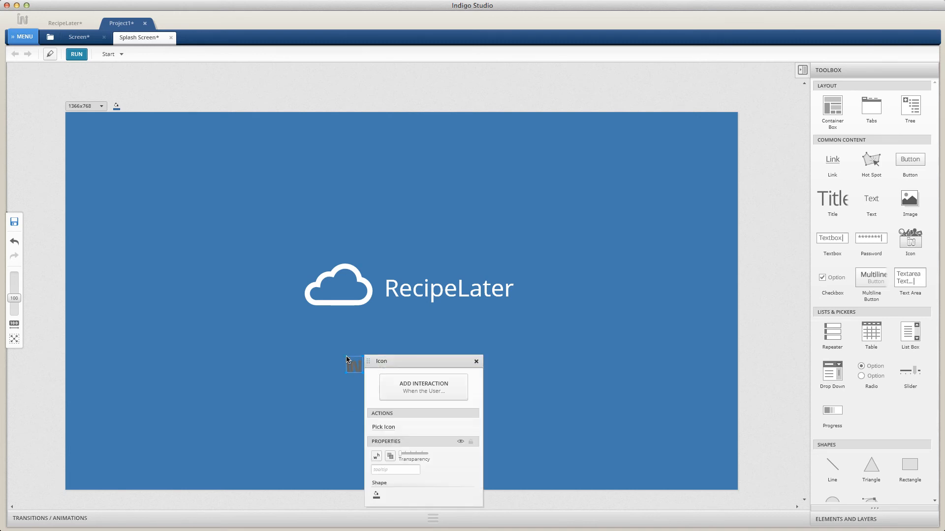
left_click(384, 427)
type("text")
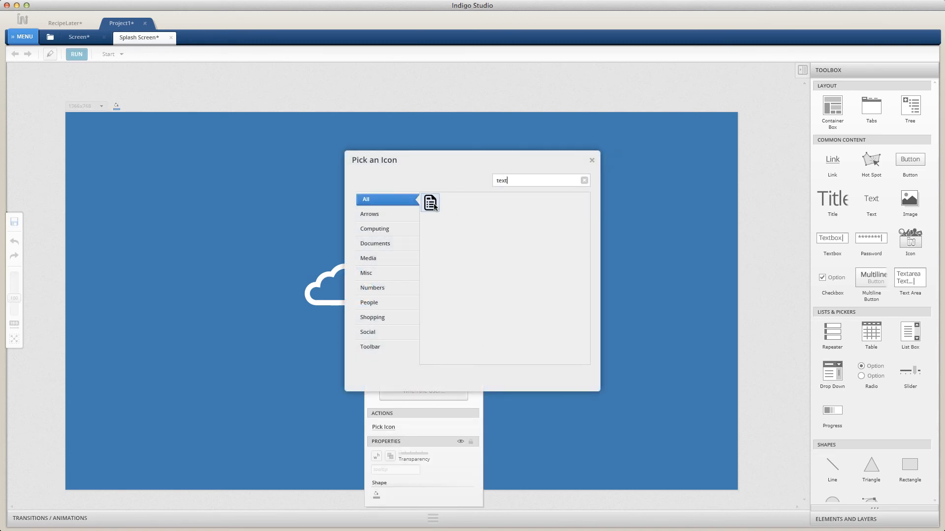
left_click(430, 203)
Colour the text document icon white and place it inside the cloud
left_click(377, 495)
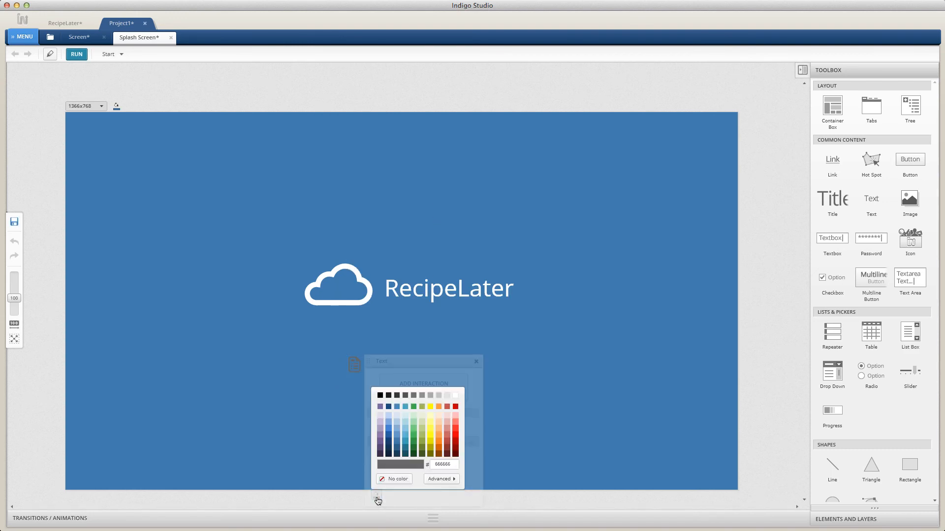
left_click(456, 396)
left_click_drag(361, 372, 347, 294)
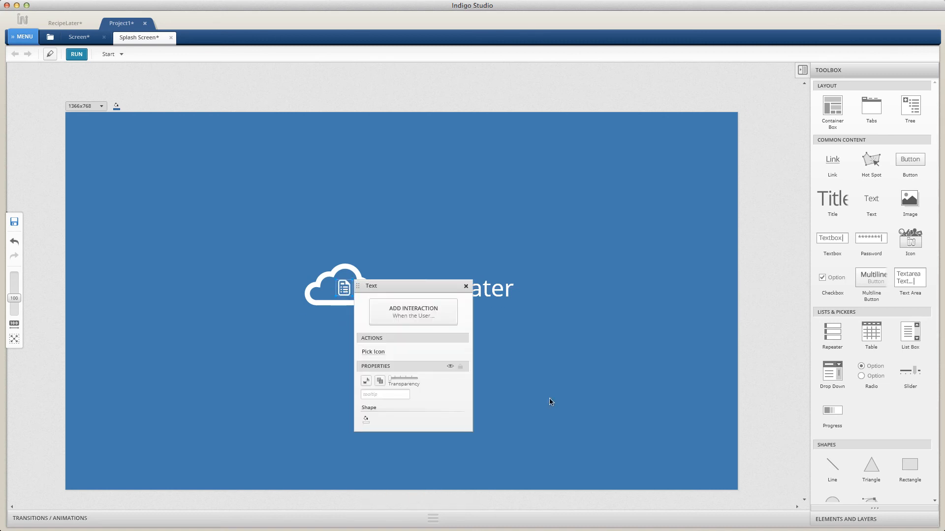
left_click(595, 397)
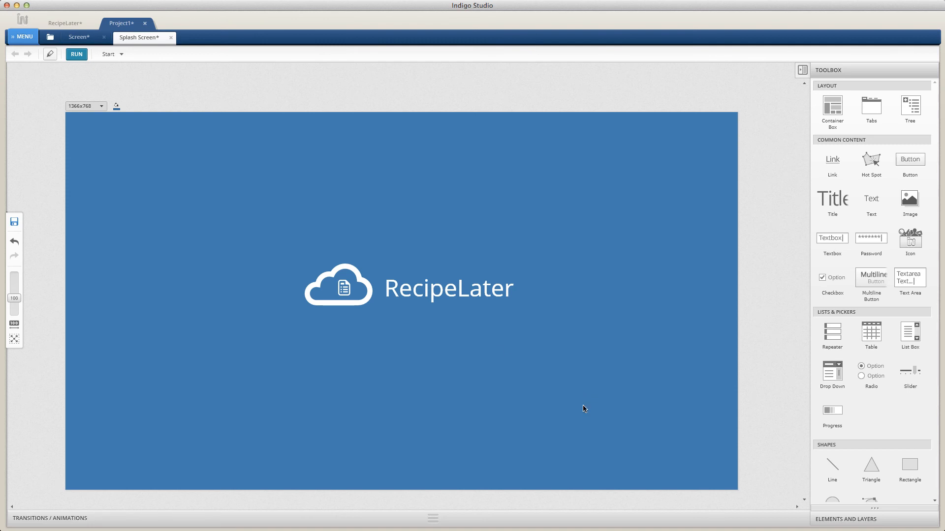
Group the cloud, document icon and RecipeLater title, and centre the group on the splash screen
left_click_drag(581, 403, 298, 227)
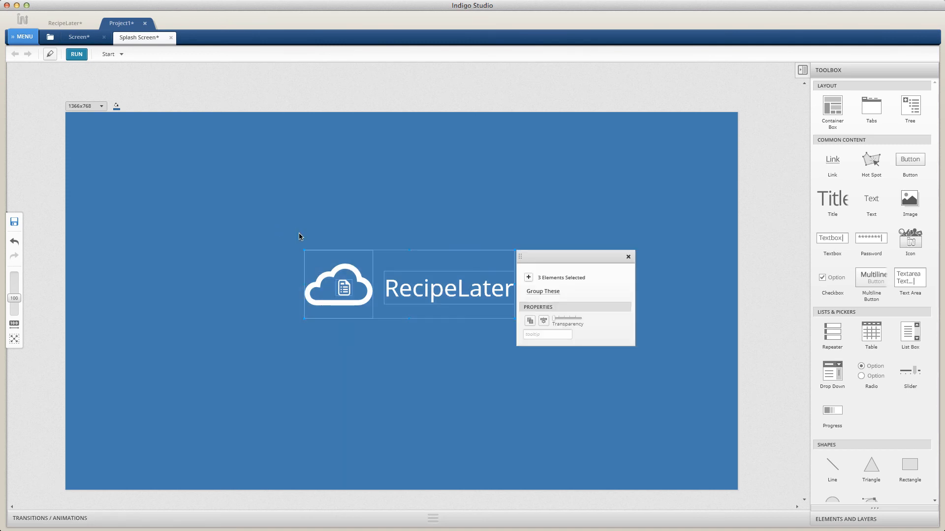
left_click(544, 291)
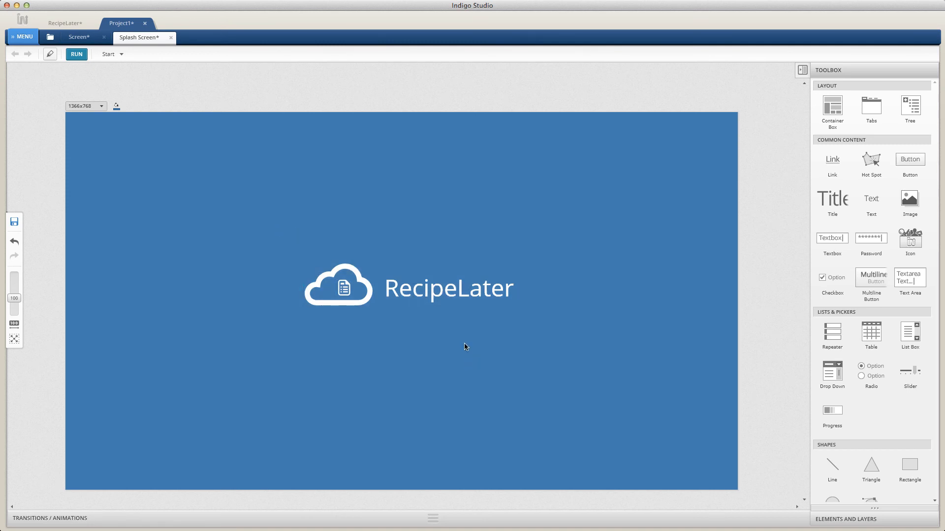
mouse_move(448, 293)
left_mouse_down()
mouse_move(439, 296)
mouse_move(439, 282)
mouse_move(439, 309)
left_mouse_up()
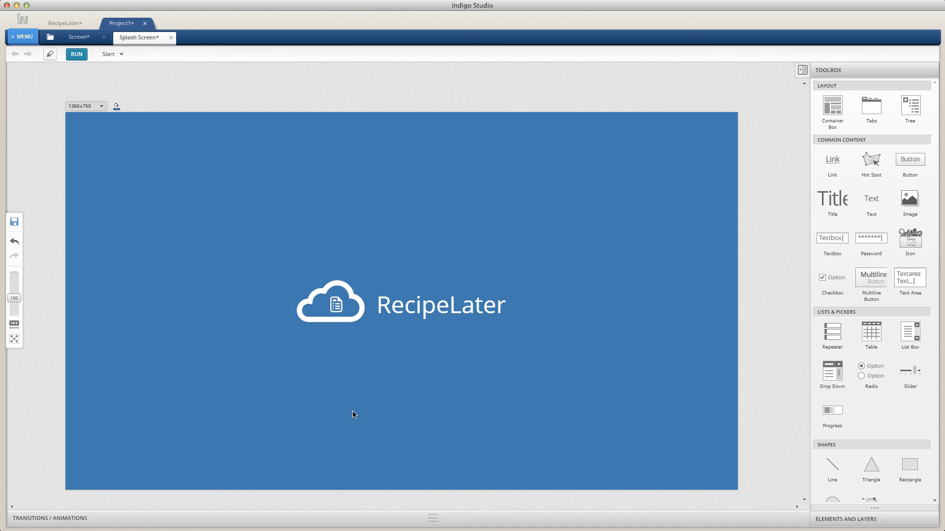
Preview the splash screen with its centred logo, and close the preview
left_click(78, 55)
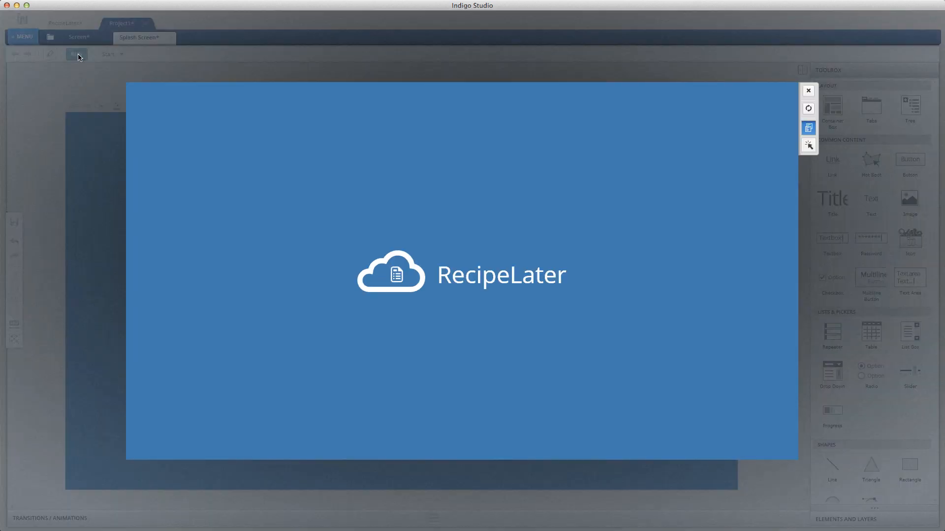
left_click(811, 92)
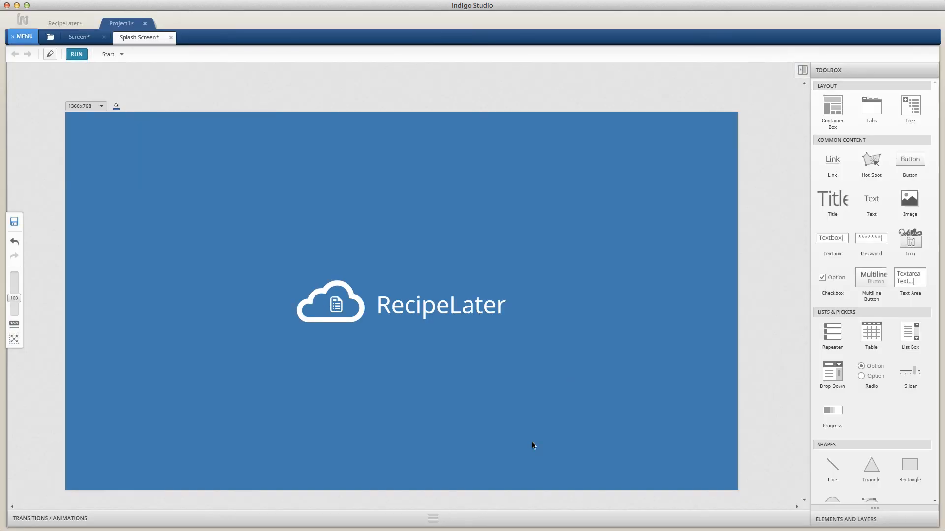
Add an opening animation that brings in the logo group from 0 to 2 seconds, and play it
left_click(447, 518)
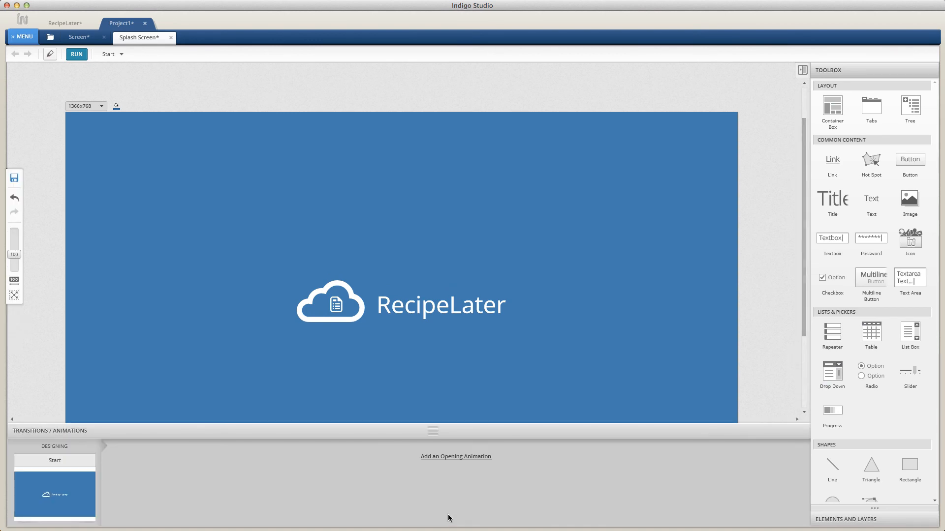
left_click(450, 454)
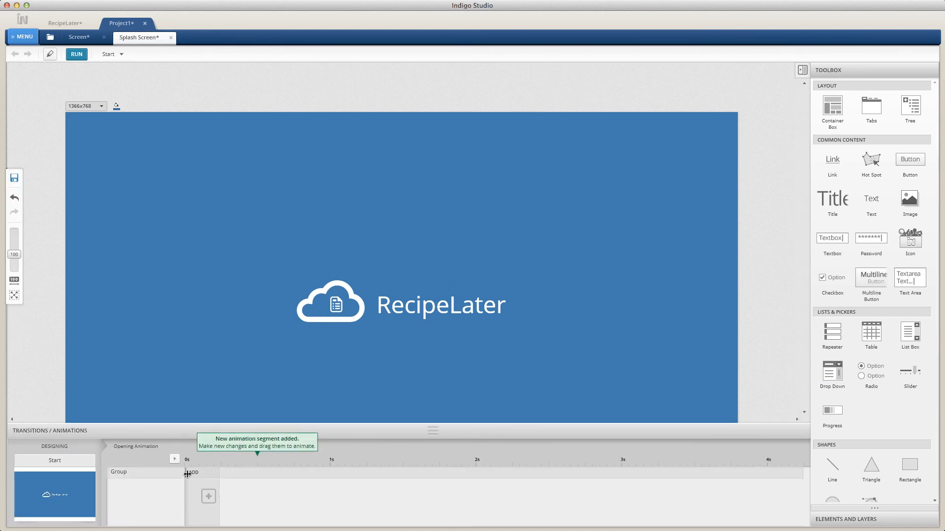
left_click_drag(187, 474, 479, 488)
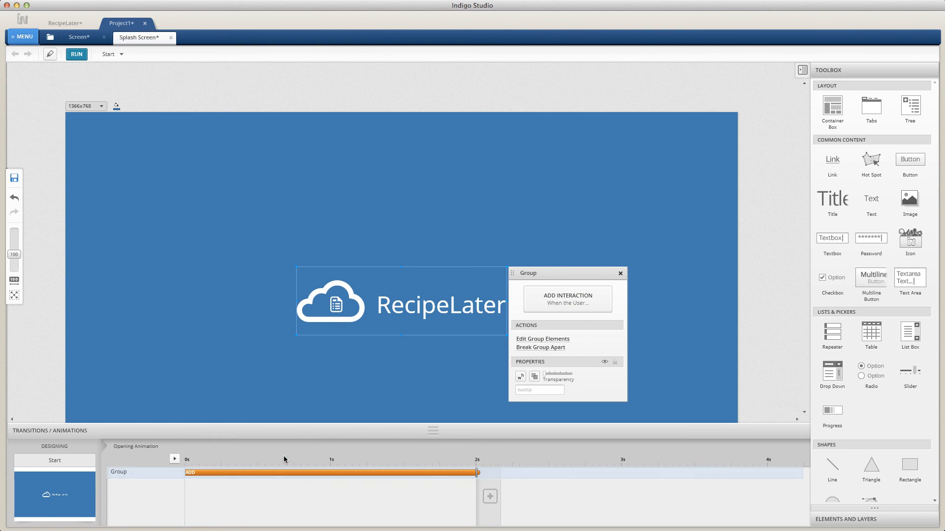
left_click(174, 460)
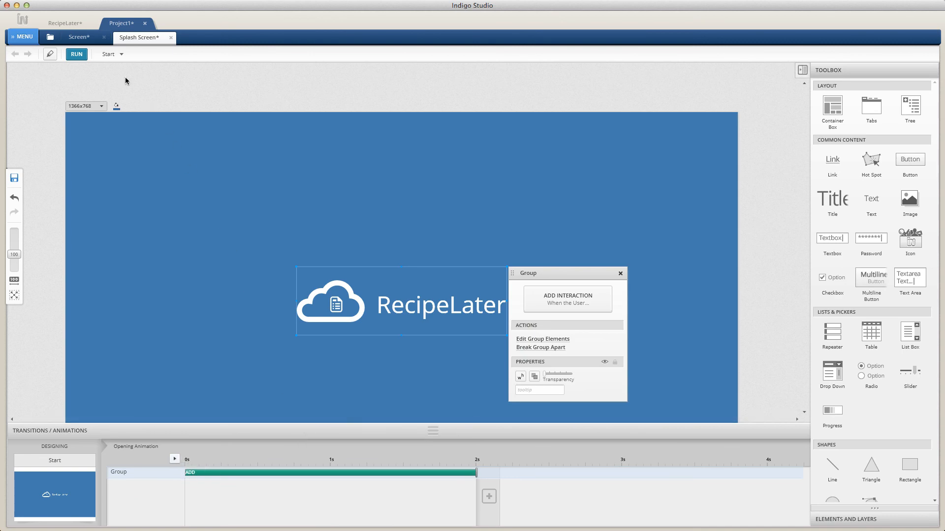
Run the prototype from the Windows 8 Start screen and open the splash screen through the RecipeLater tile
left_click(85, 39)
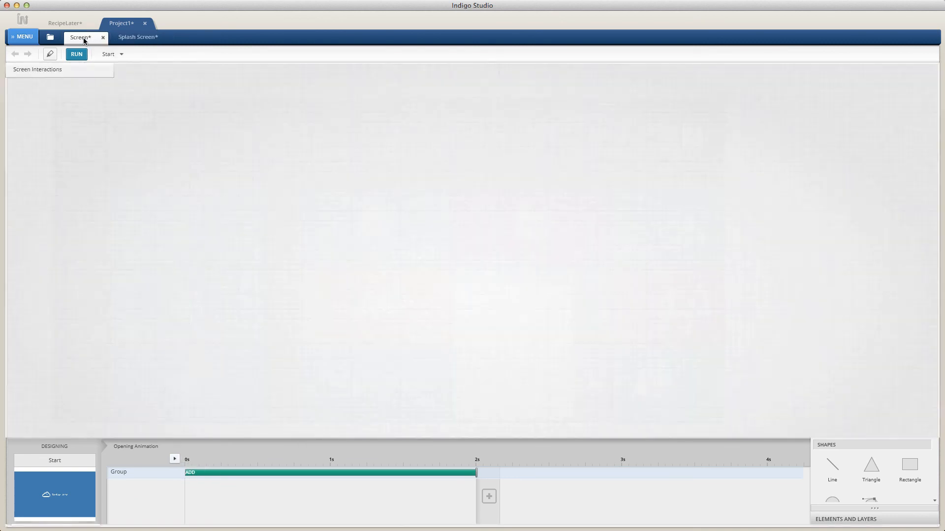
left_click(217, 78)
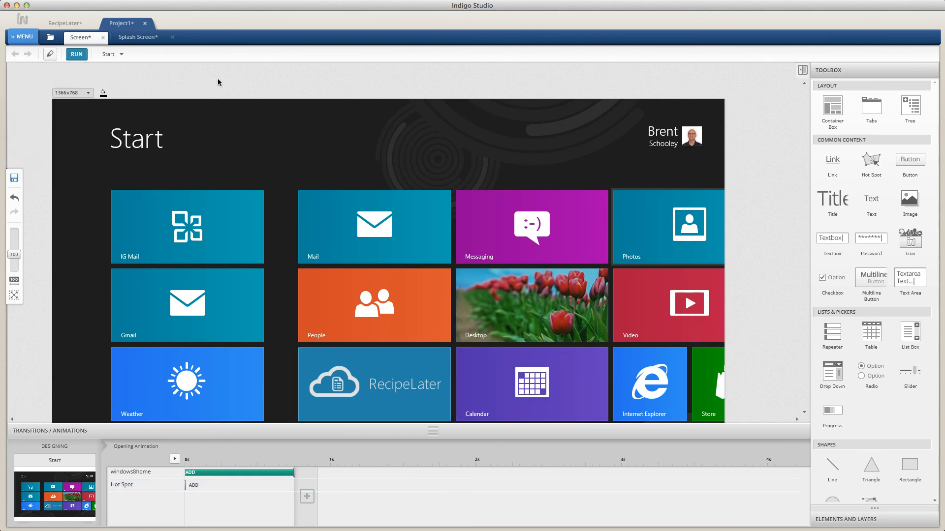
left_click(77, 54)
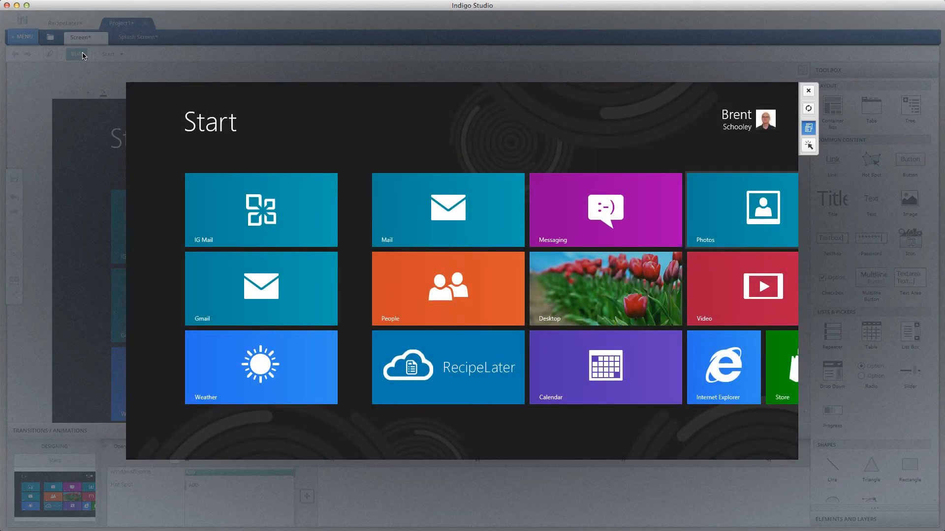
left_click(439, 360)
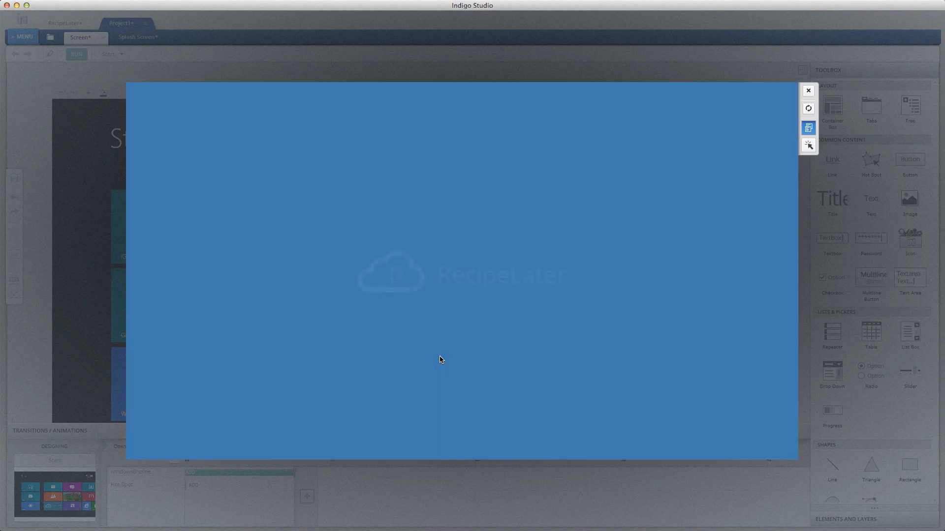